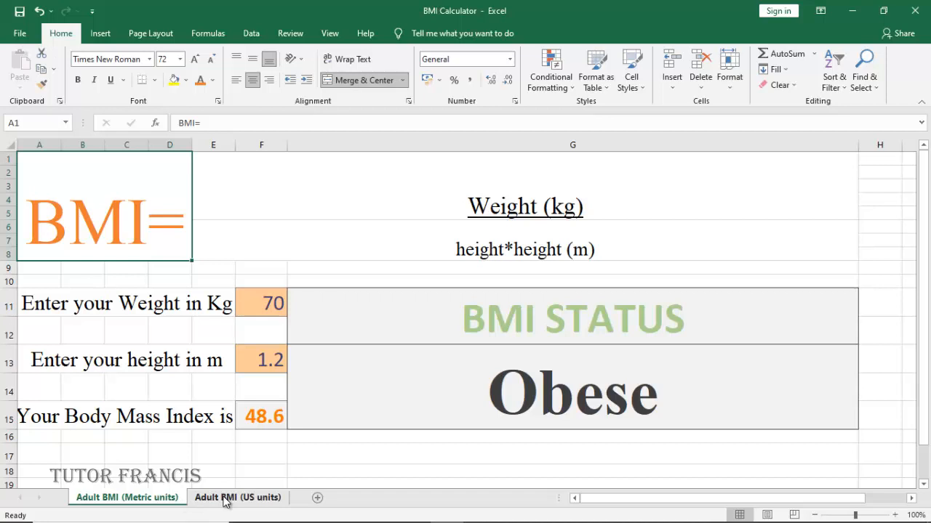
- View the Adult BMI (US units) sheet, then return to the Adult BMI (Metric units) sheet
click(225, 498)
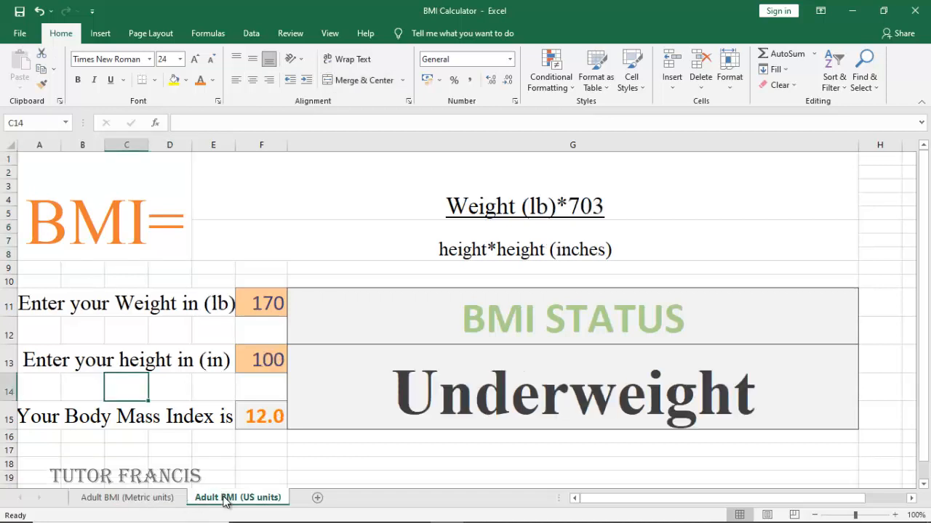
click(135, 501)
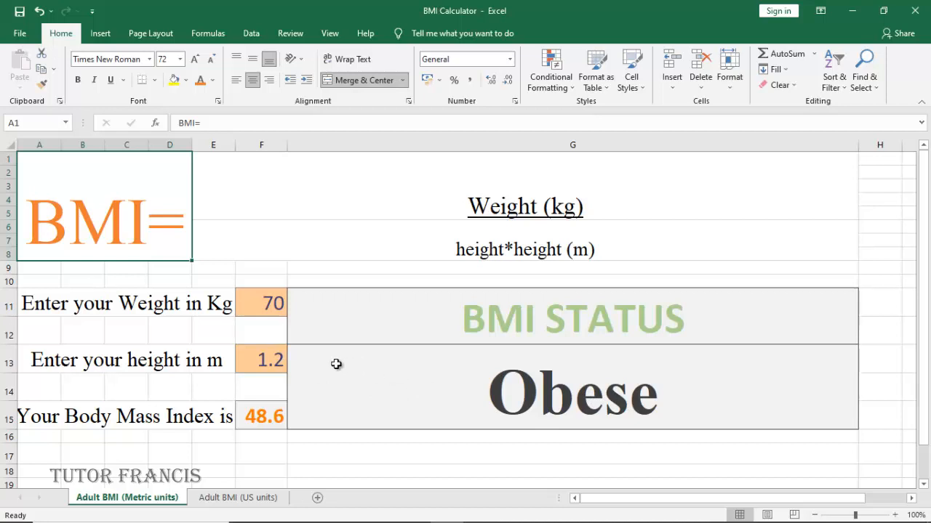
- Set the height in cell F13 of the metric calculator to 1.4 m
double_click(261, 366)
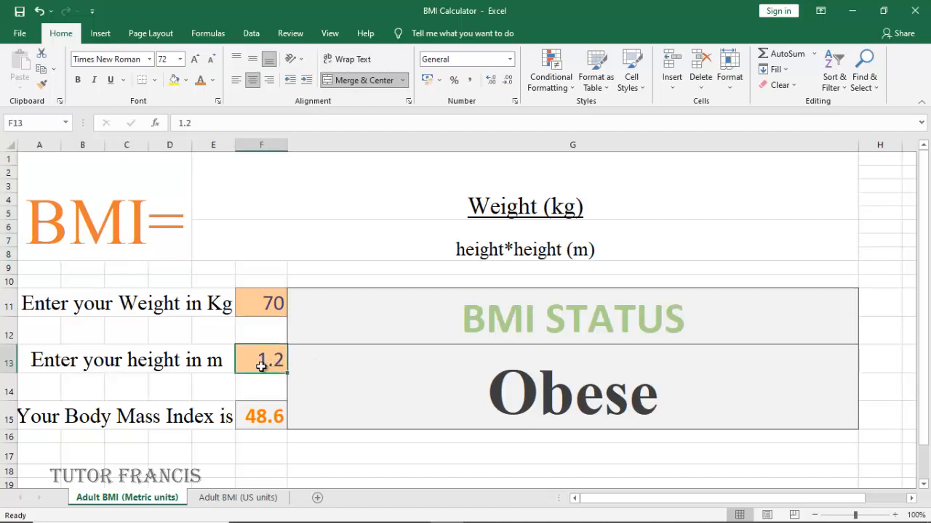
click(284, 361)
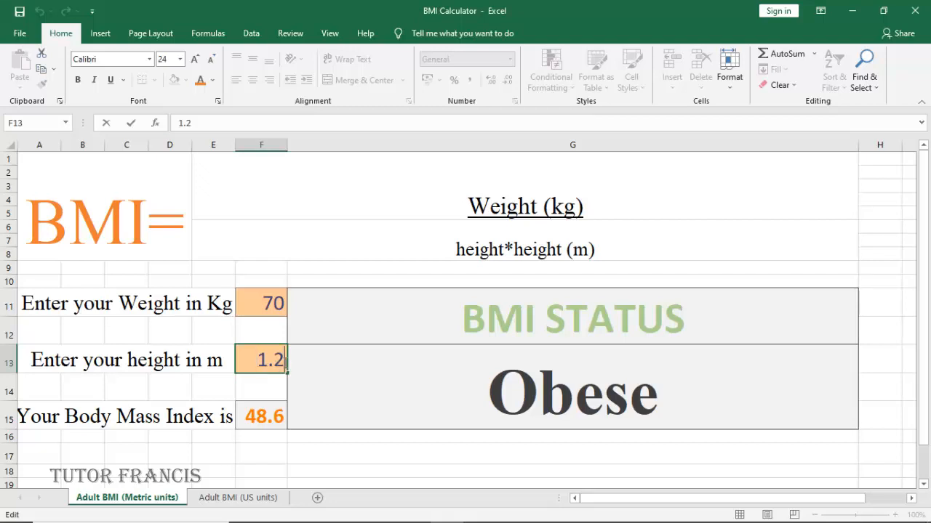
key(BackSpace)
text(4)
key(Return)
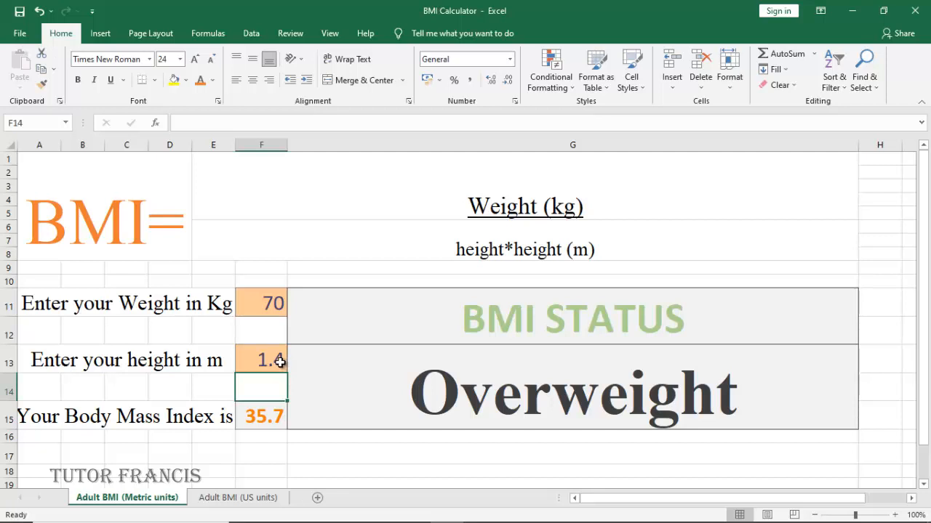
- Change the metric height in cell F13 to 1.6 m
double_click(280, 362)
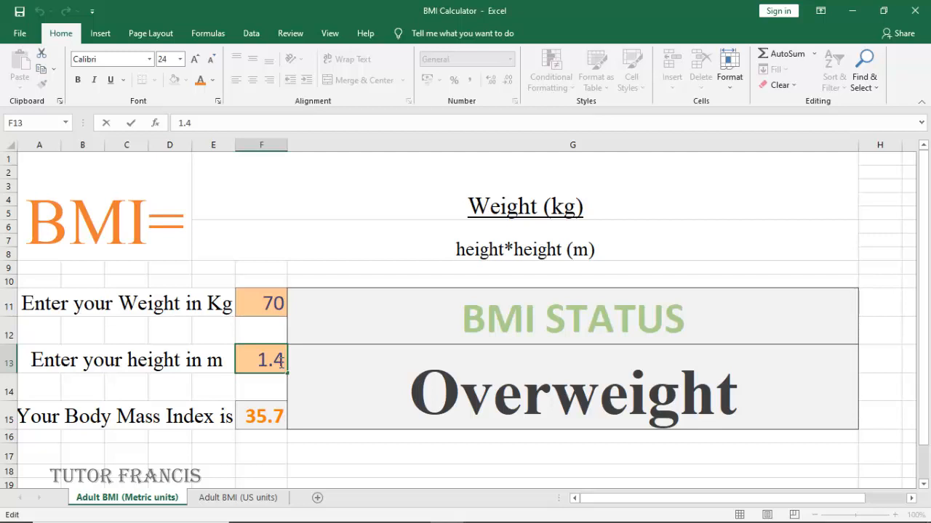
key(BackSpace)
text(6)
key(Return)
- Raise the height entry in cell F13 to 1.8 m
click(280, 362)
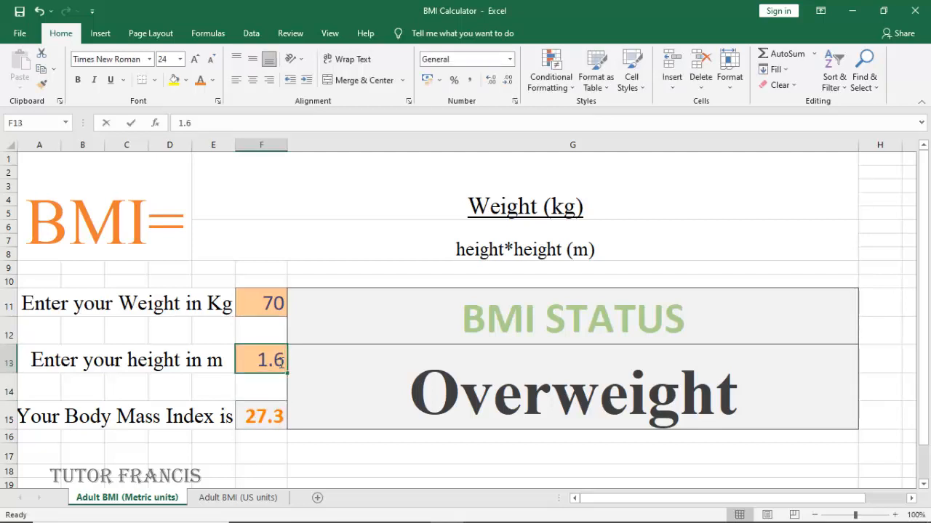
double_click(280, 362)
key(BackSpace)
text(8)
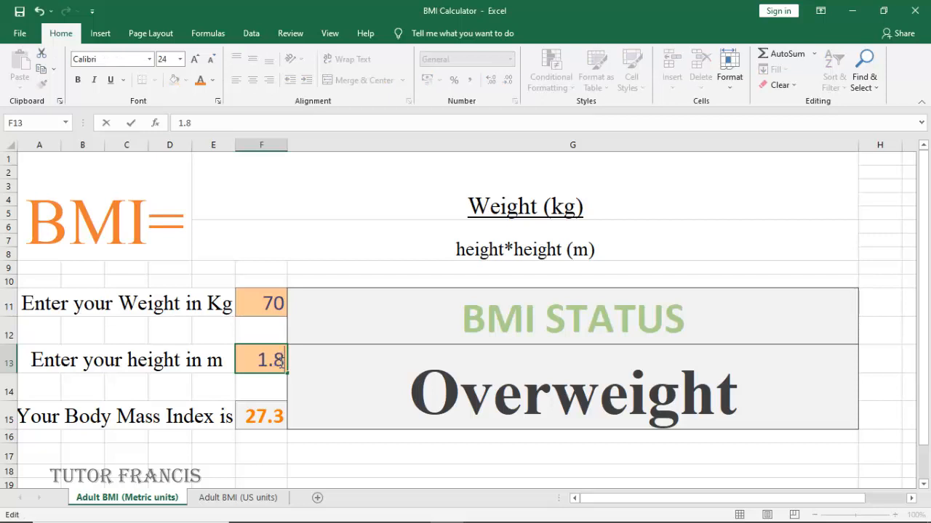
key(ctrl+Return)
key(Return)
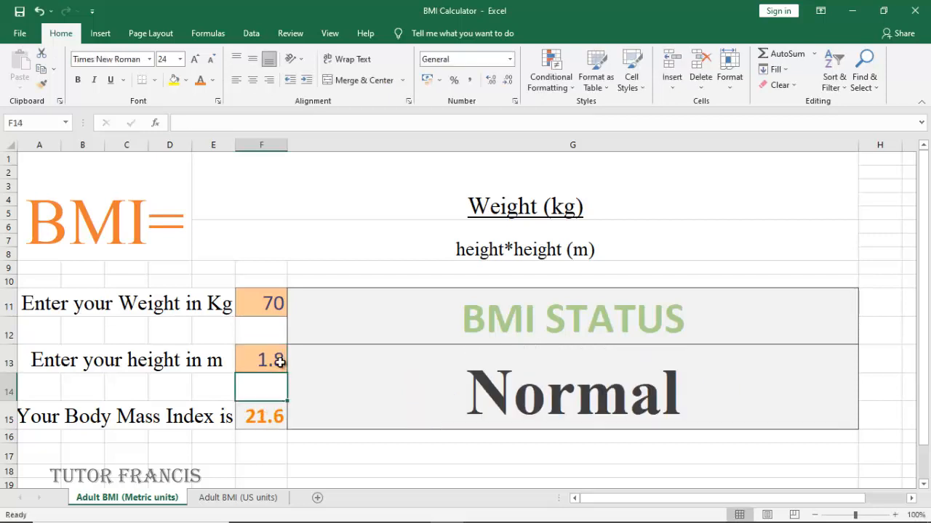
- Set the weight in cell F11 of the metric calculator to 59 kg
click(270, 313)
double_click(270, 313)
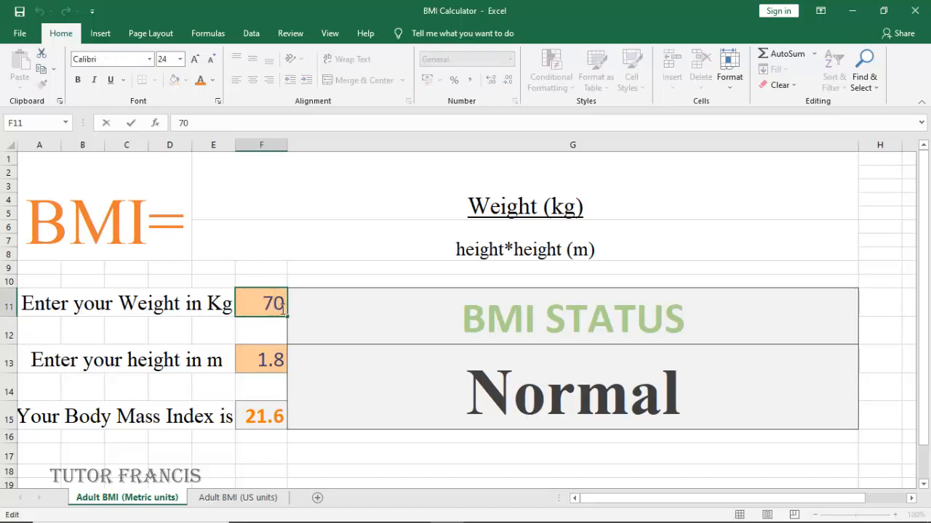
key(BackSpace)
key(BackSpace)
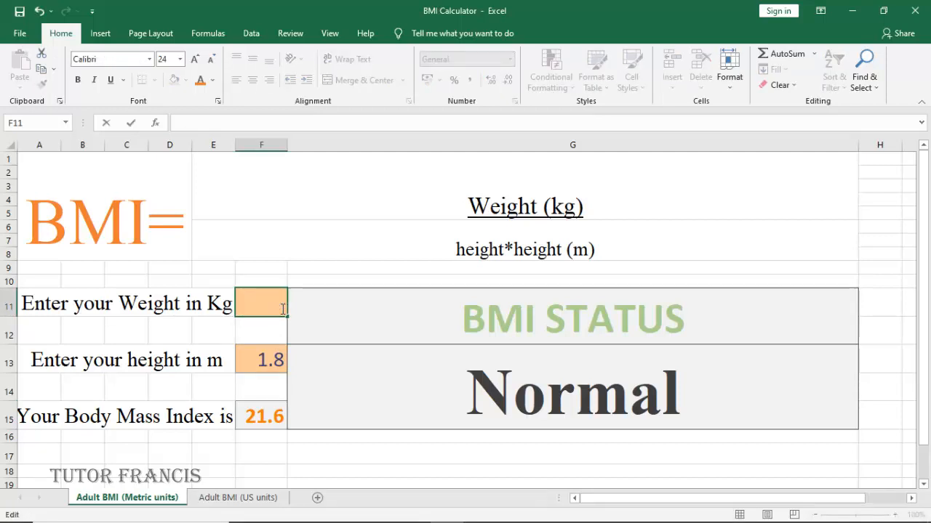
text(59)
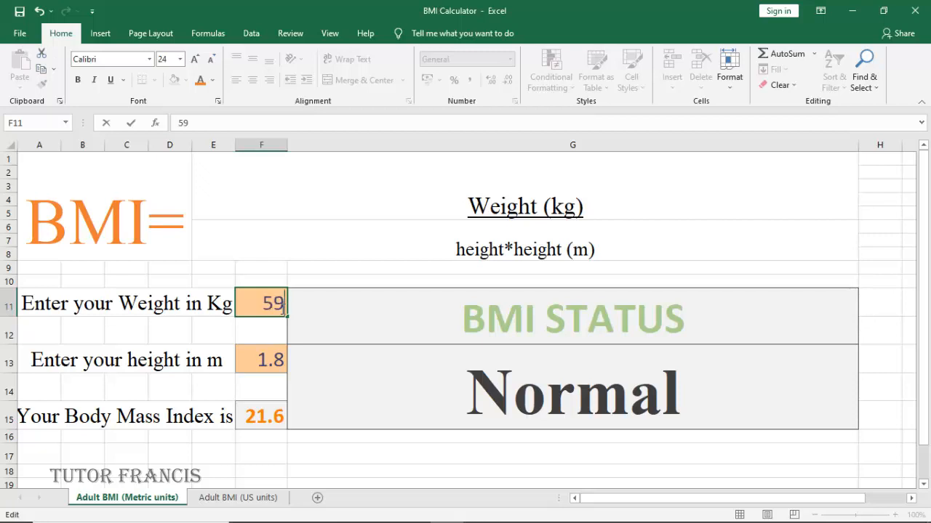
key(Return)
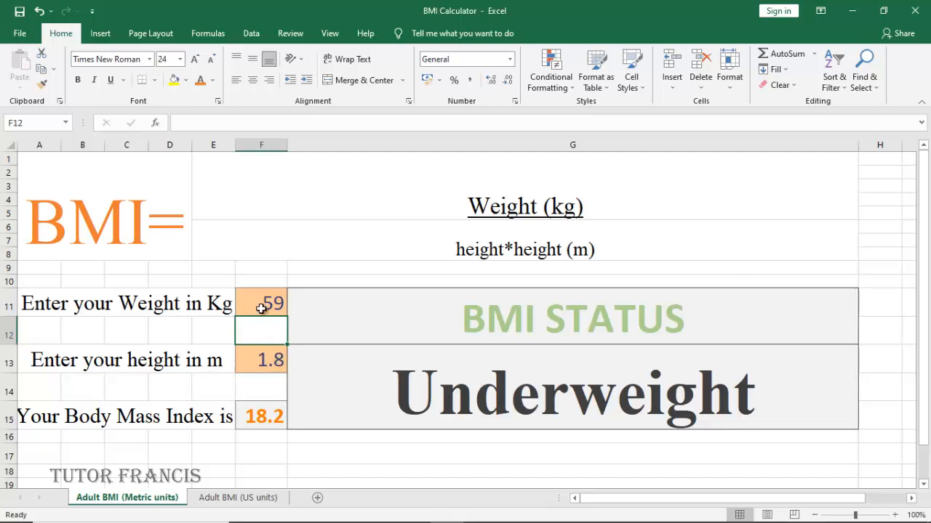
- Change the weight in cell F11 to 55 kg
double_click(260, 308)
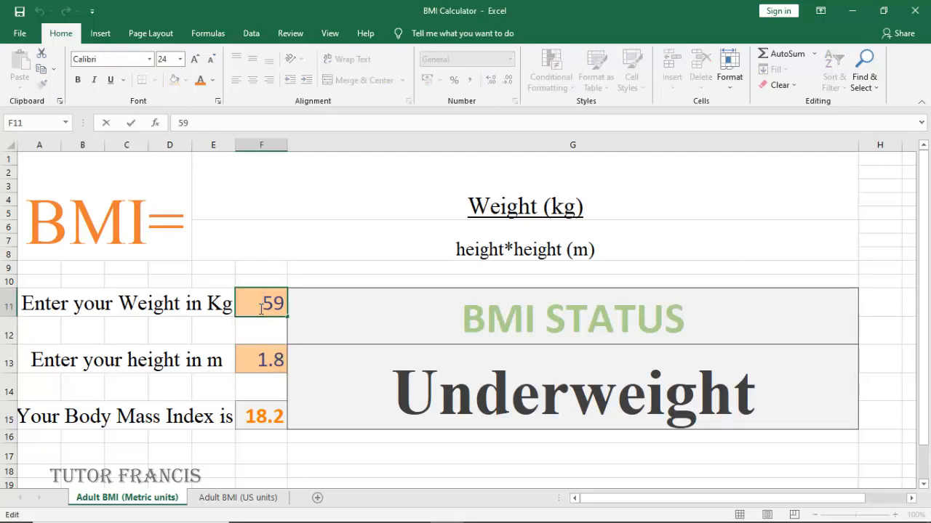
key(Right)
key(Right)
key(BackSpace)
text(5)
key(Return)
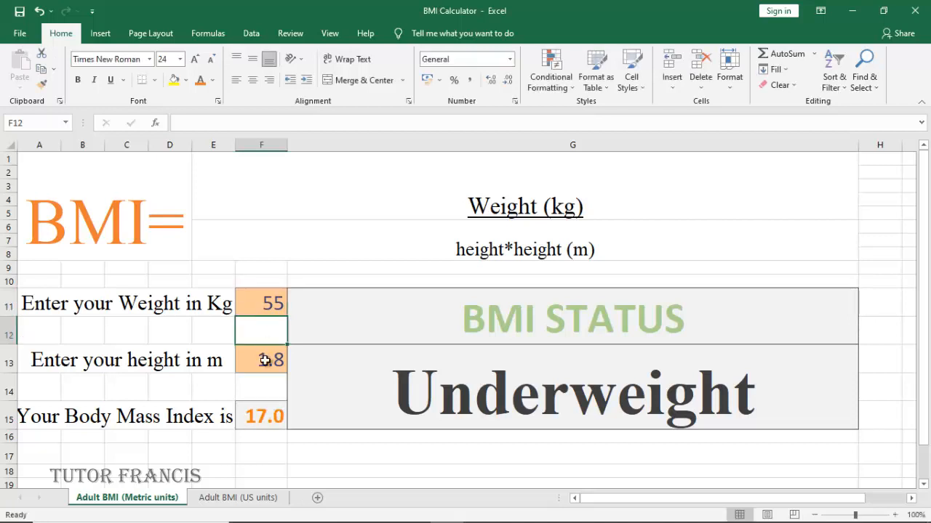
- Set the height in cell F13 to 1.3 m
double_click(265, 361)
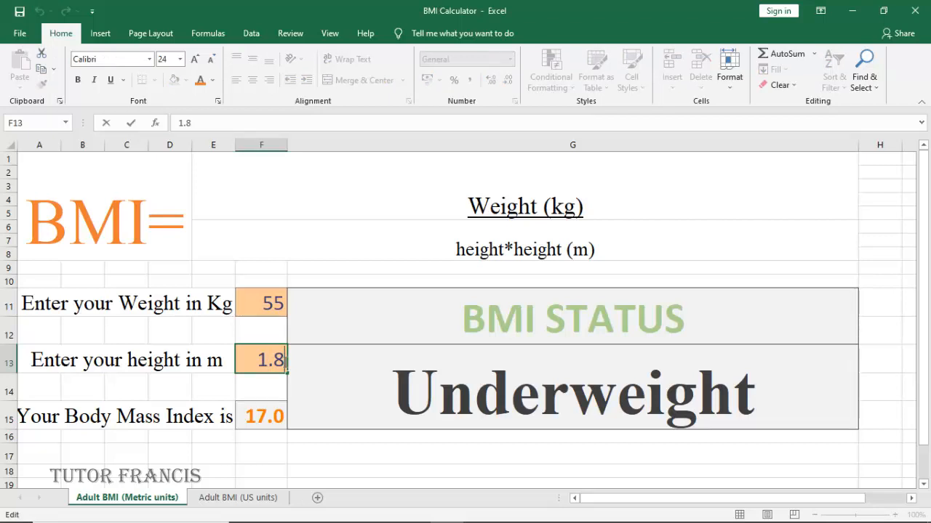
key(BackSpace)
text(3)
key(Return)
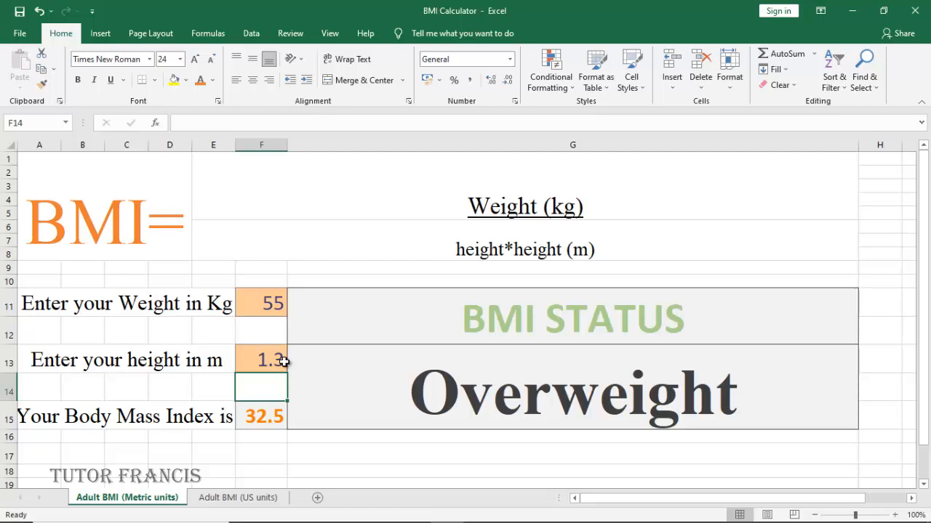
- Examine the body mass index formula in cell F15 and the cells it references, leaving it as is
click(264, 416)
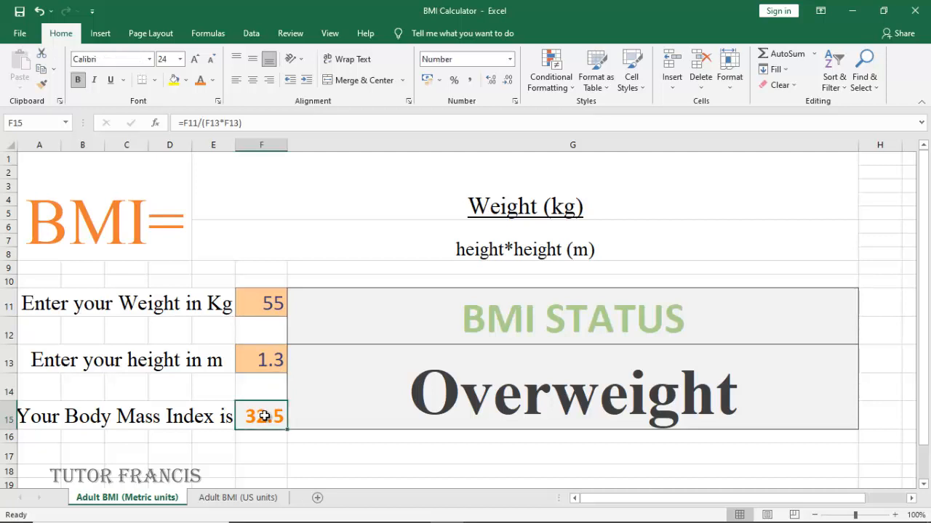
double_click(264, 416)
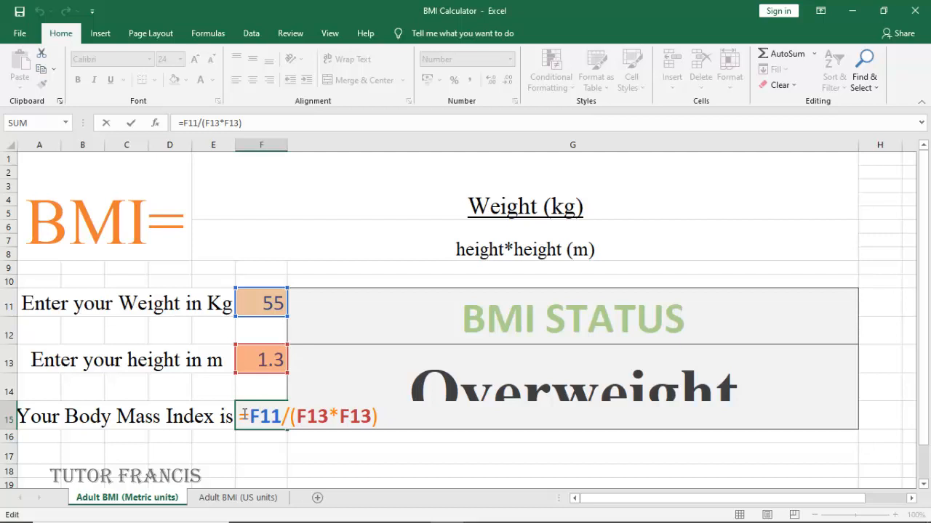
key(ctrl+Return)
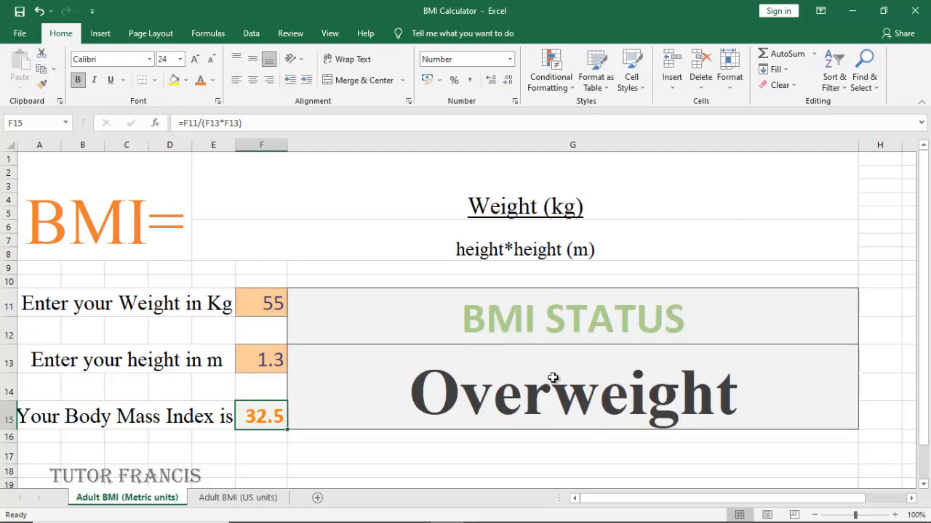
- Open the nested IF formula of the BMI status cell G13 and go back to its first condition
click(371, 379)
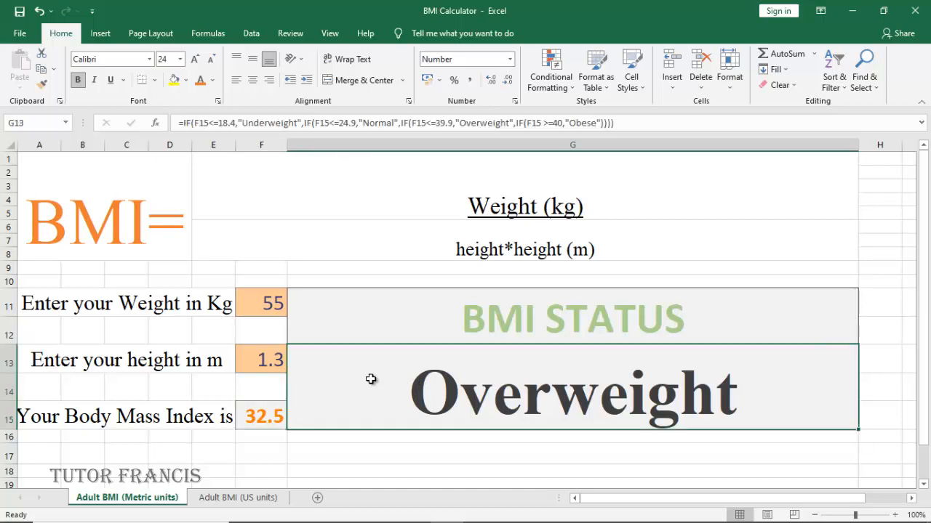
double_click(370, 379)
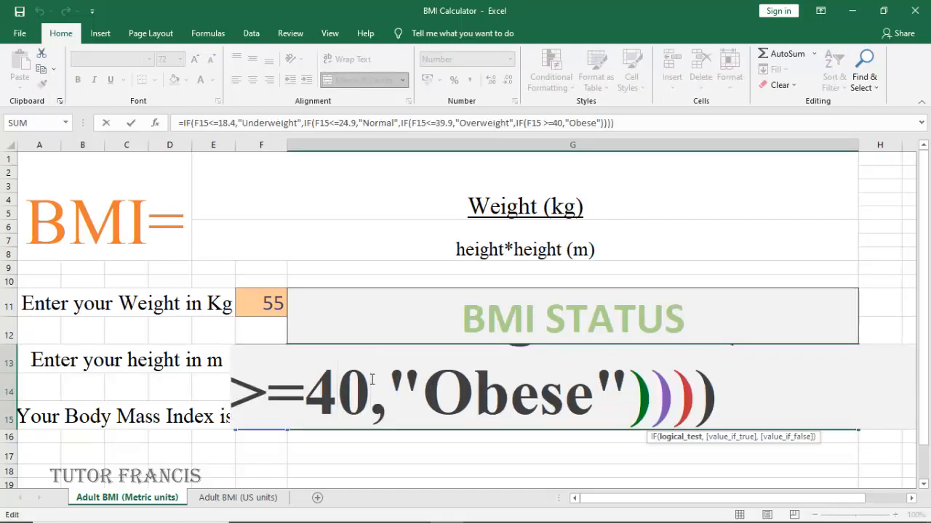
key(Left)
key(Left)
key(Left)
key(Left)
key(Left)
key(Left)
key(Left)
key(Left)
key(Left)
key(Left)
key(Left)
key(Left)
key(Left)
key(Left)
key(Left)
key(Left)
key(Left)
key(Left)
key(Left)
key(Left)
key(Left)
key(Left)
key(Left)
key(Left)
key(Left)
key(Left)
key(Left)
key(Left)
key(Left)
key(Left)
key(Left)
key(Left)
key(Left)
key(Left)
key(Left)
key(Left)
key(Left)
key(Left)
key(Left)
key(Left)
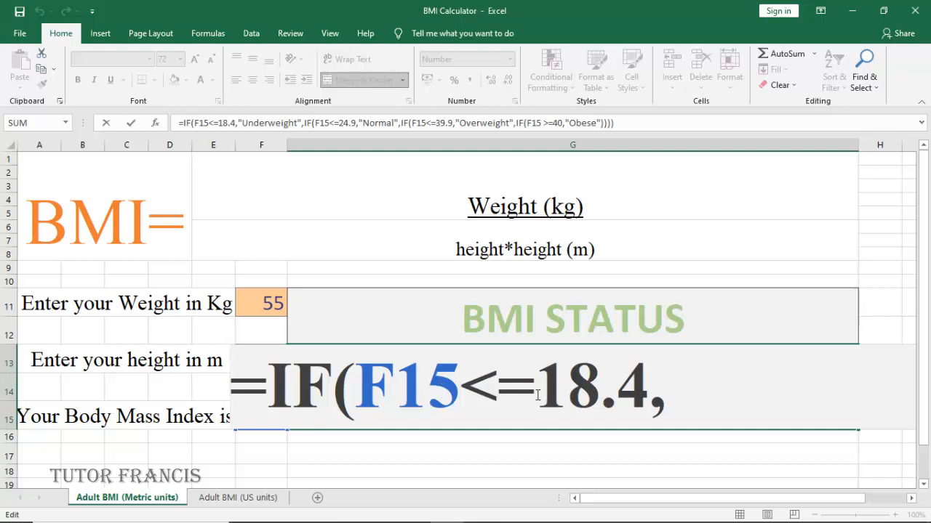
- Examine the "Underweight" and "Normal" conditions of the BMI status formula in G13
click(620, 394)
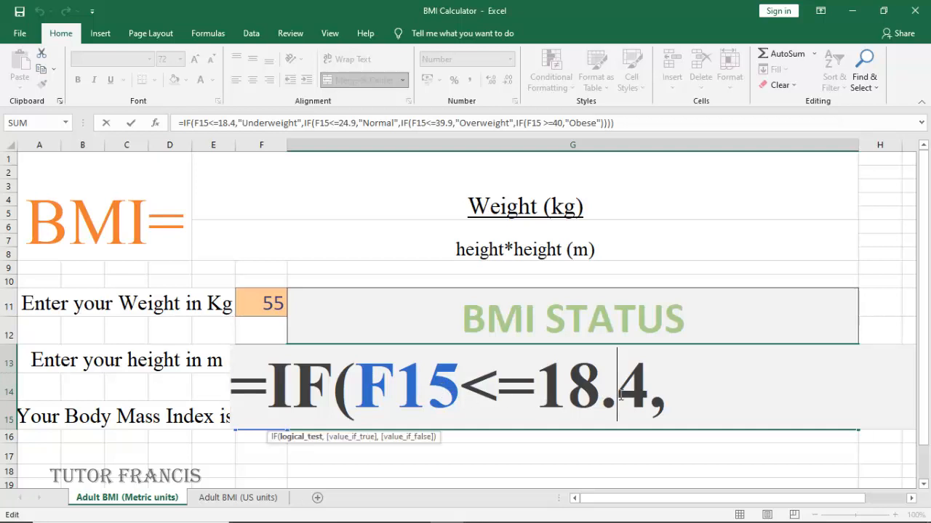
key(Right)
key(Right)
key(Right)
key(Right)
key(Right)
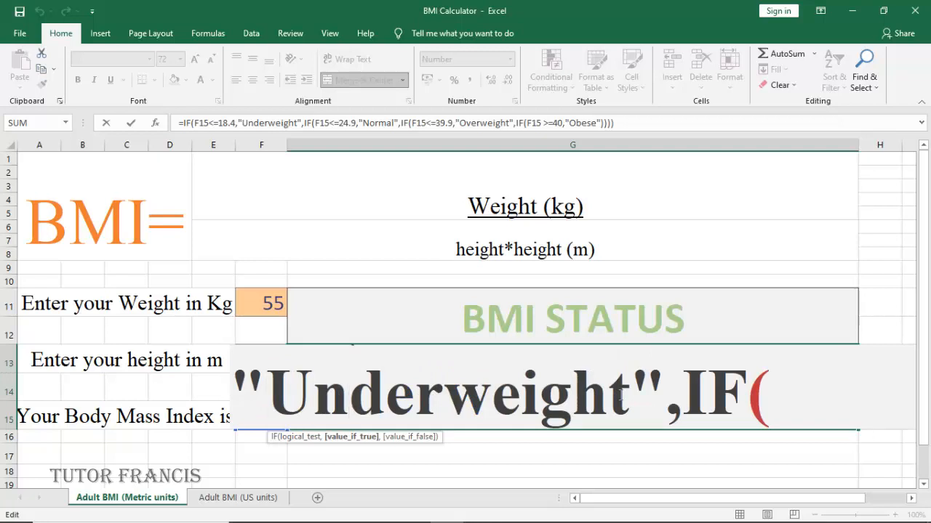
key(Right)
key(Right)
key(Right)
key(Right)
key(Right)
key(Right)
key(Right)
key(Right)
key(Right)
key(Right)
key(Right)
key(Right)
key(Right)
key(Right)
key(Right)
key(Right)
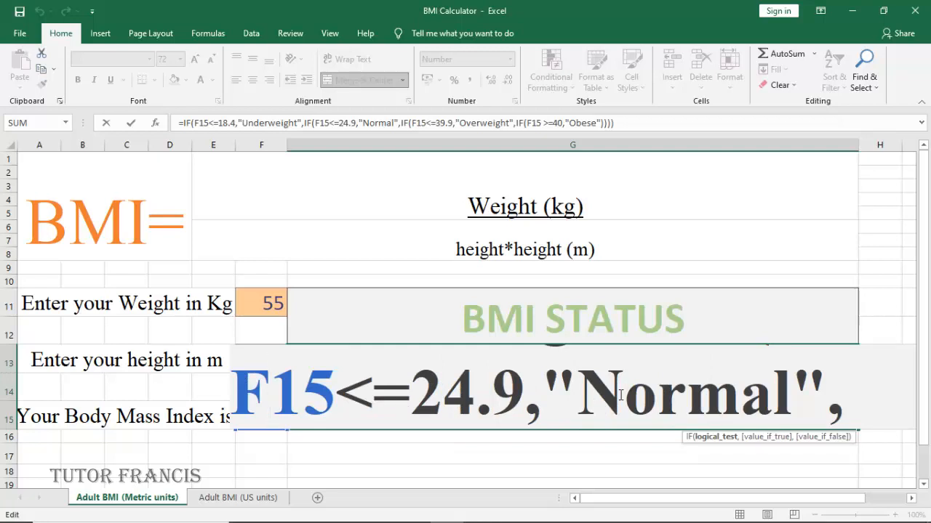
- Examine the "Overweight" condition F15<=39.9 in the nested IF formula of the BMI status cell G13
key(Right)
key(Right)
key(Right)
key(Right)
key(Right)
key(Right)
key(Right)
key(Right)
key(Right)
key(Right)
key(Right)
key(Right)
key(Right)
key(Right)
key(Right)
key(Right)
key(Right)
key(Right)
key(Right)
key(Right)
key(Right)
key(Right)
key(Right)
key(Right)
key(Right)
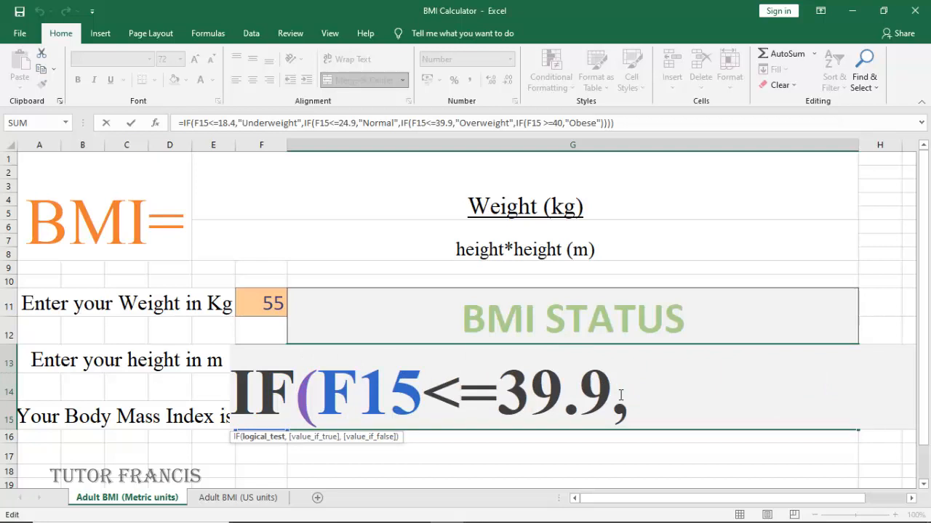
key(Right)
key(Right)
key(Right)
key(Right)
key(Right)
key(Right)
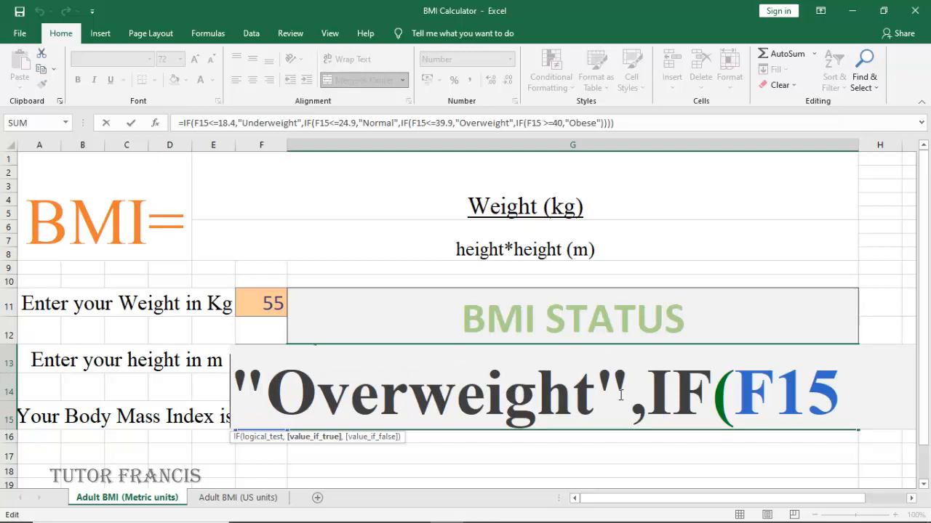
- Examine the final "Obese" condition F15 >=40 of the G13 status formula and close the formula without changing it
key(Right)
key(Right)
key(Right)
key(Right)
key(Right)
key(Right)
key(Right)
key(Right)
key(Right)
key(Right)
key(Right)
key(Right)
key(Right)
key(Right)
key(Right)
key(Right)
key(Right)
key(Right)
key(Right)
key(Right)
key(Right)
key(Right)
key(Right)
key(Right)
key(Right)
key(Right)
key(Right)
key(Right)
key(Right)
key(Right)
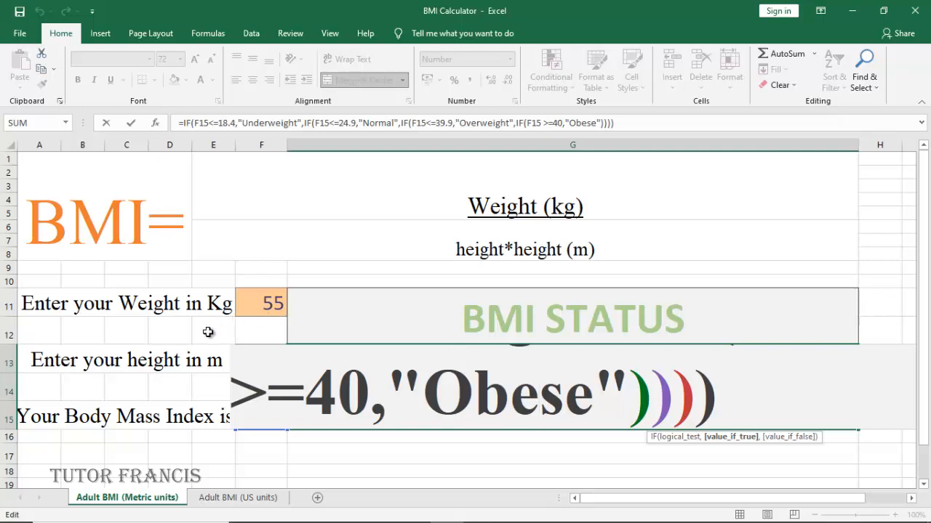
key(ctrl+Return)
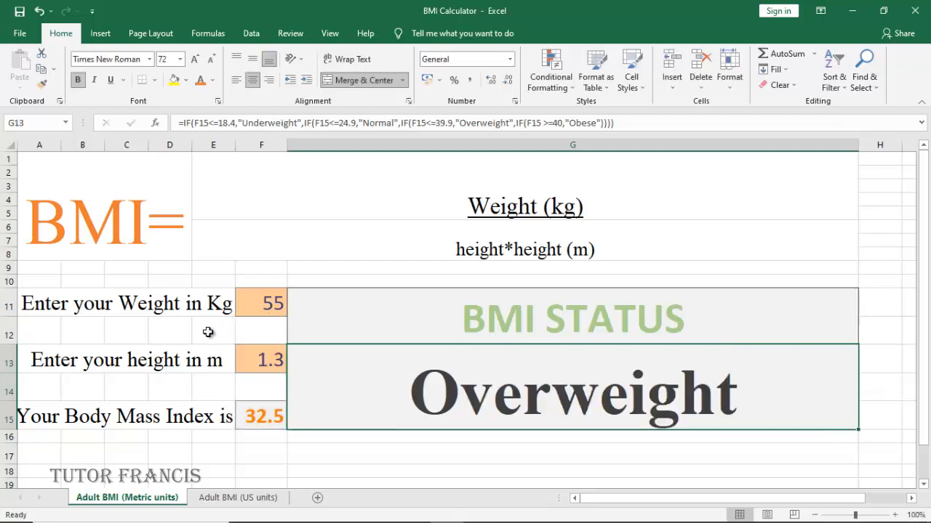
- Switch to the Adult BMI (US units) sheet and set the height in cell F13 to 150 inches
click(230, 498)
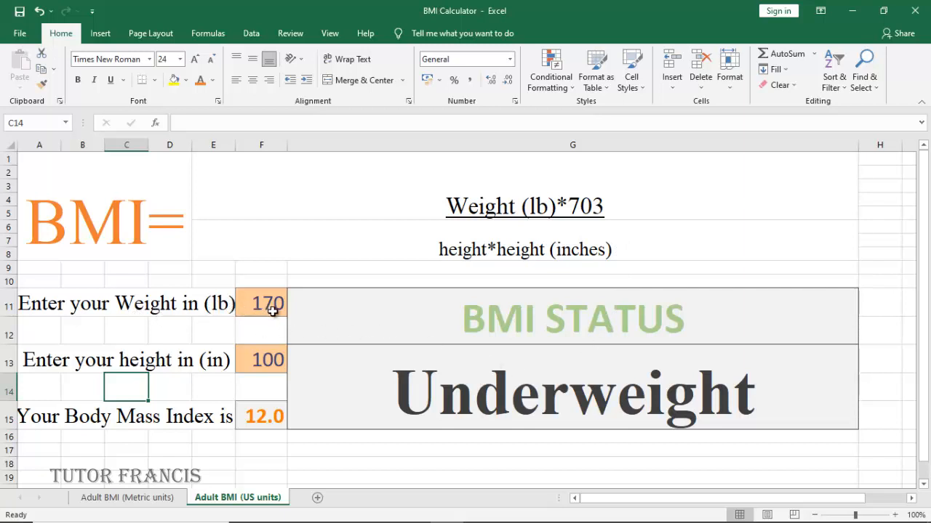
double_click(281, 362)
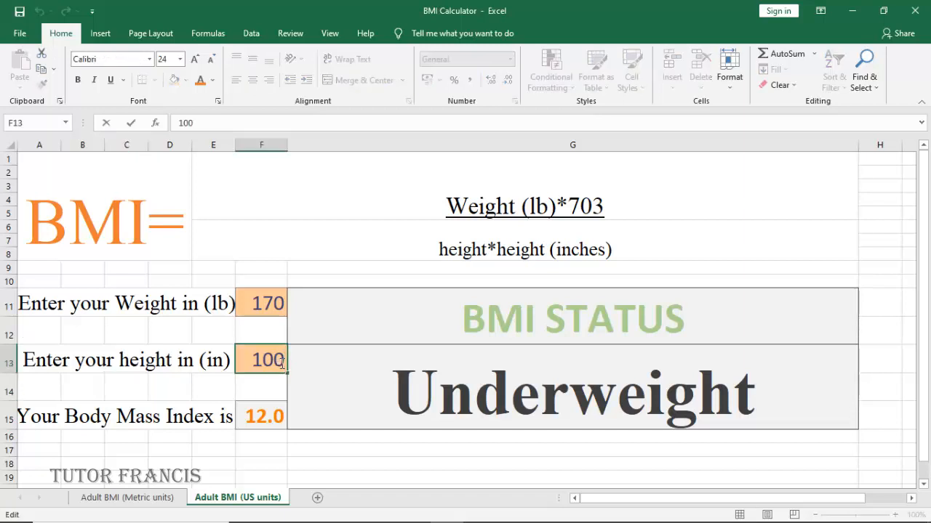
key(BackSpace)
key(BackSpace)
text(50)
key(Return)
- Set the height in cell F13 to 70 inches
double_click(284, 363)
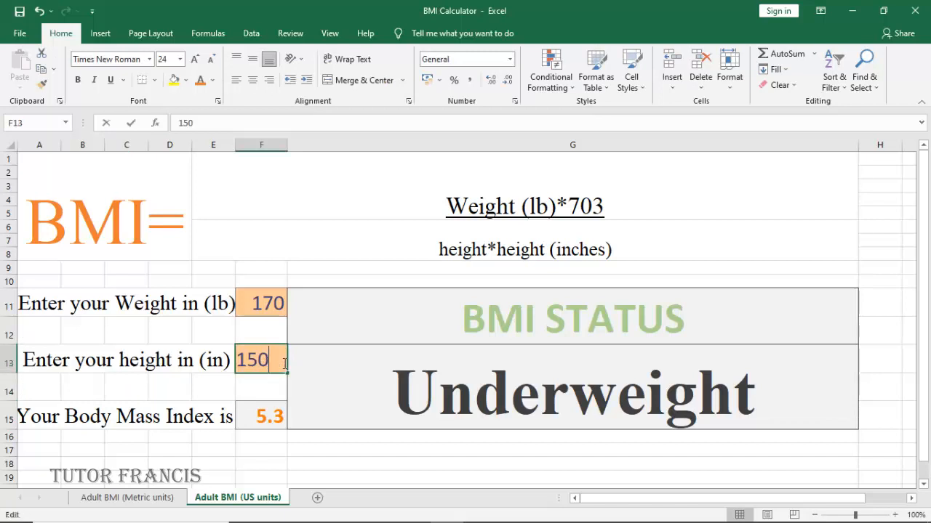
key(BackSpace)
key(BackSpace)
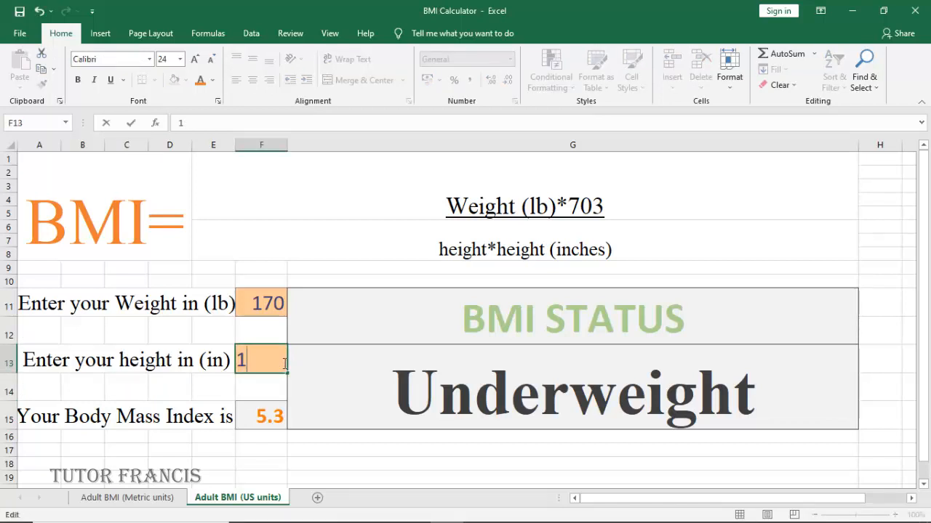
key(BackSpace)
text(70)
key(Return)
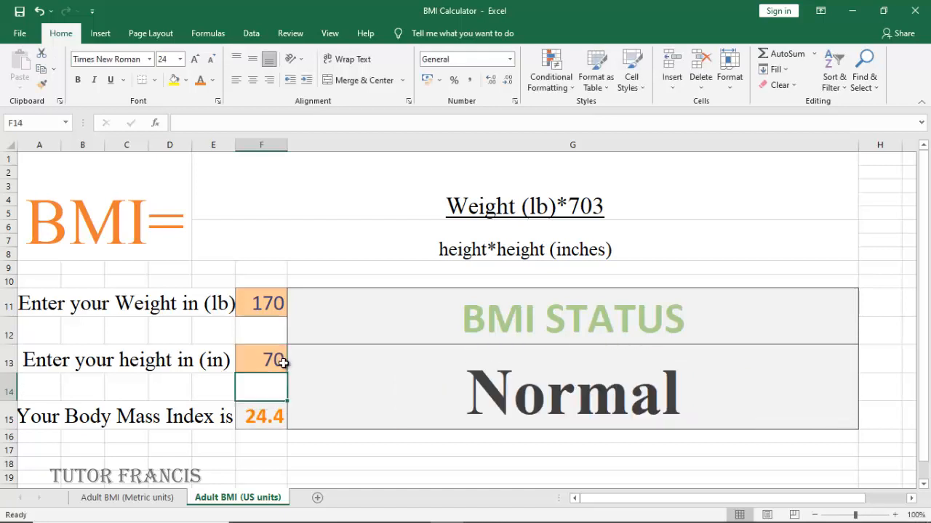
- Set the height in cell F13 to 60 inches
double_click(283, 362)
key(BackSpace)
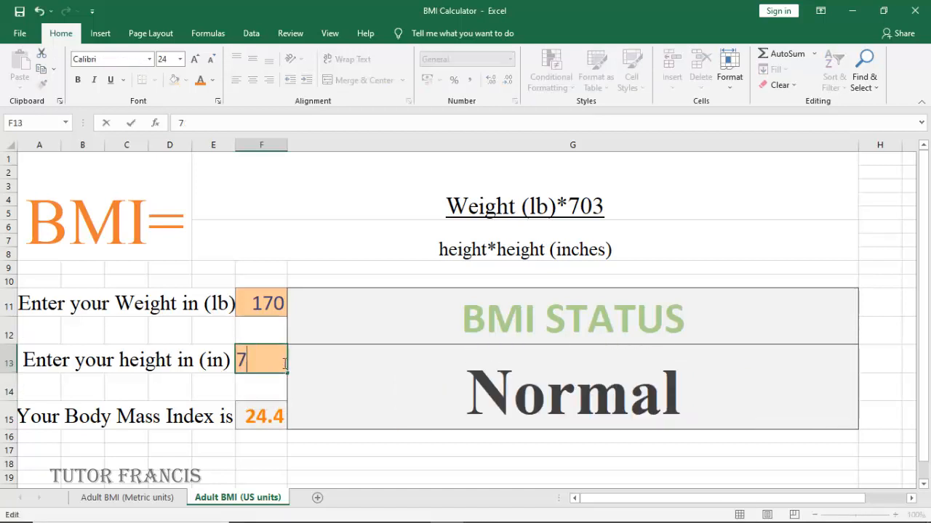
key(BackSpace)
text(60)
key(Return)
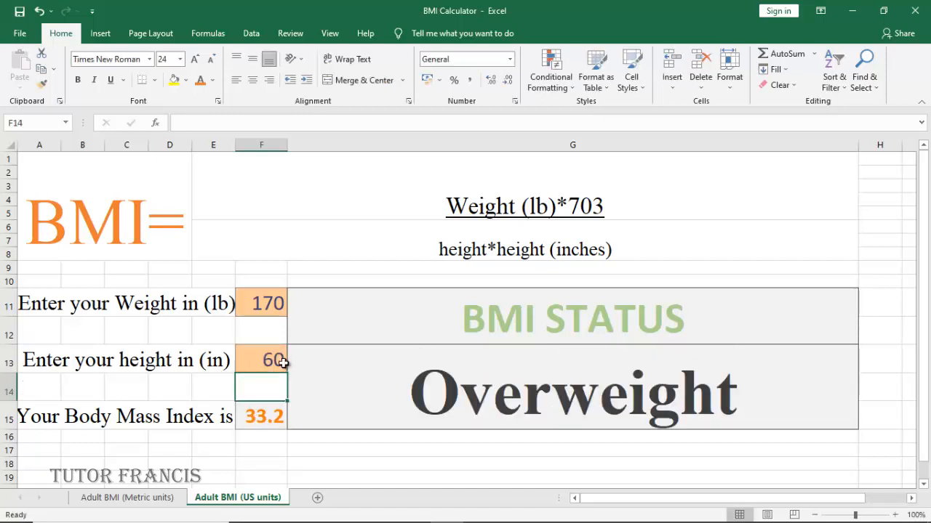
- Set the height in cell F13 to 50 inches
double_click(283, 362)
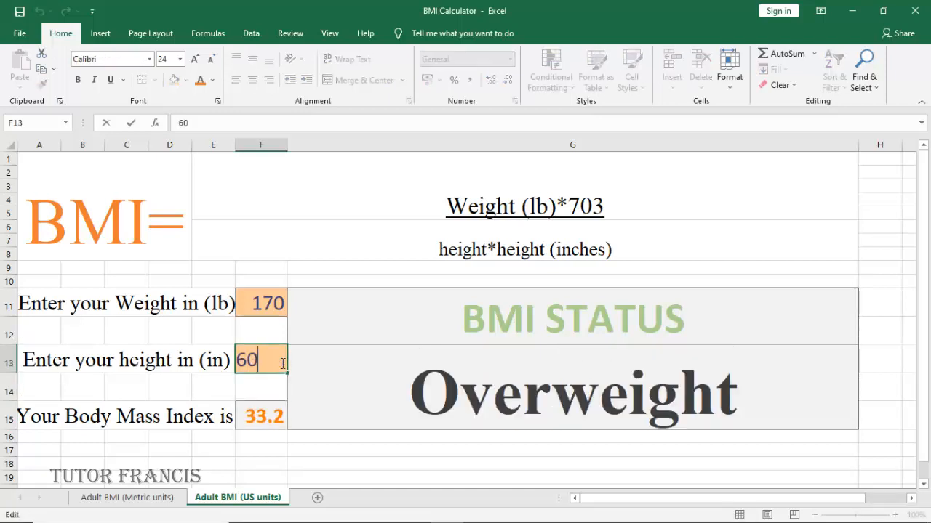
key(BackSpace)
key(BackSpace)
text(50)
key(Return)
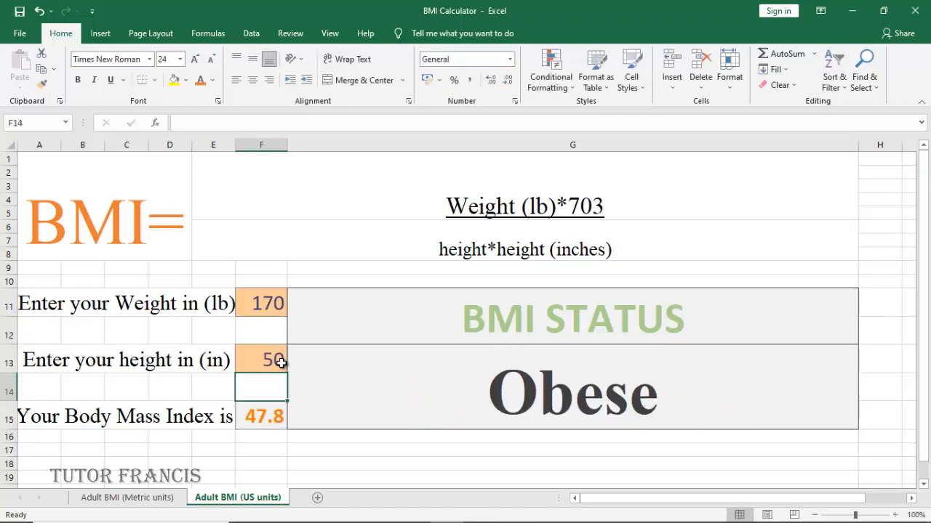
- Set the weight in cell F11 to 184 lb
click(259, 314)
double_click(265, 305)
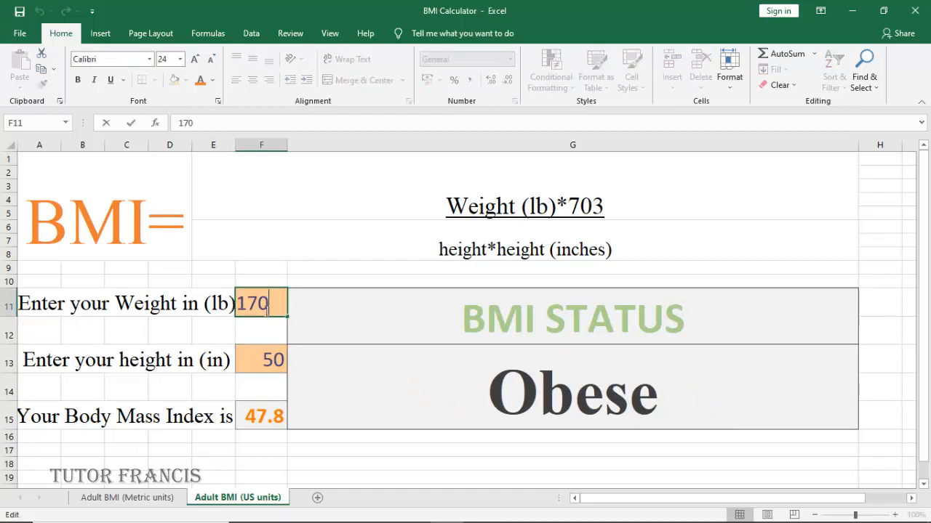
key(BackSpace)
key(BackSpace)
text(84)
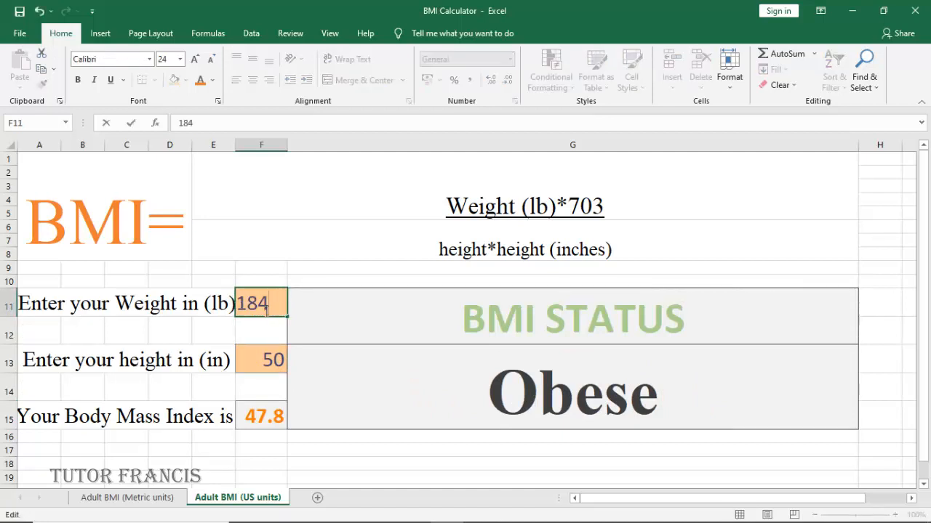
key(Return)
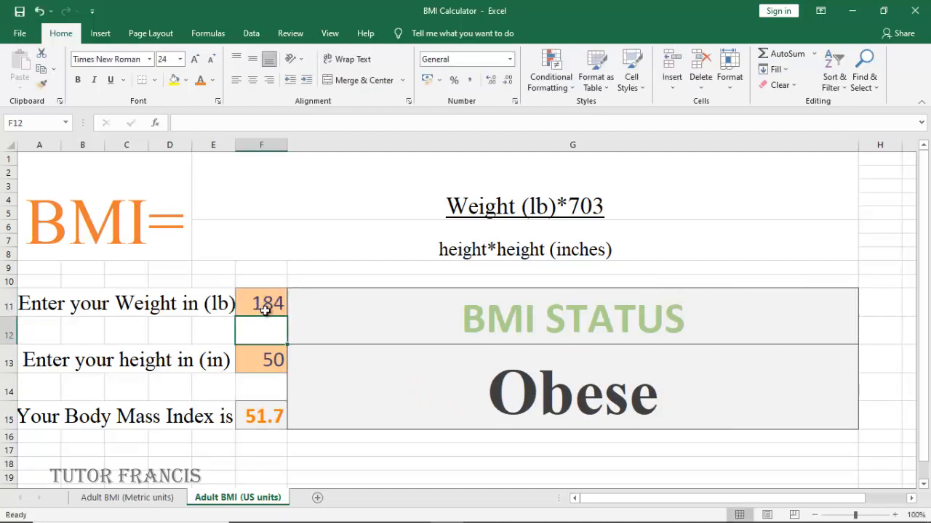
- Set the height in cell F13 to 45 inches
double_click(264, 367)
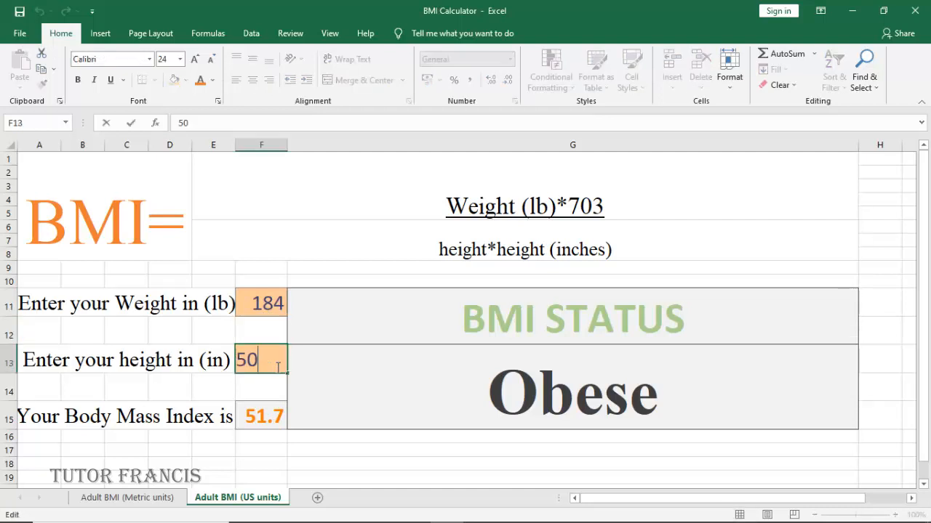
key(BackSpace)
key(BackSpace)
text(45)
key(Return)
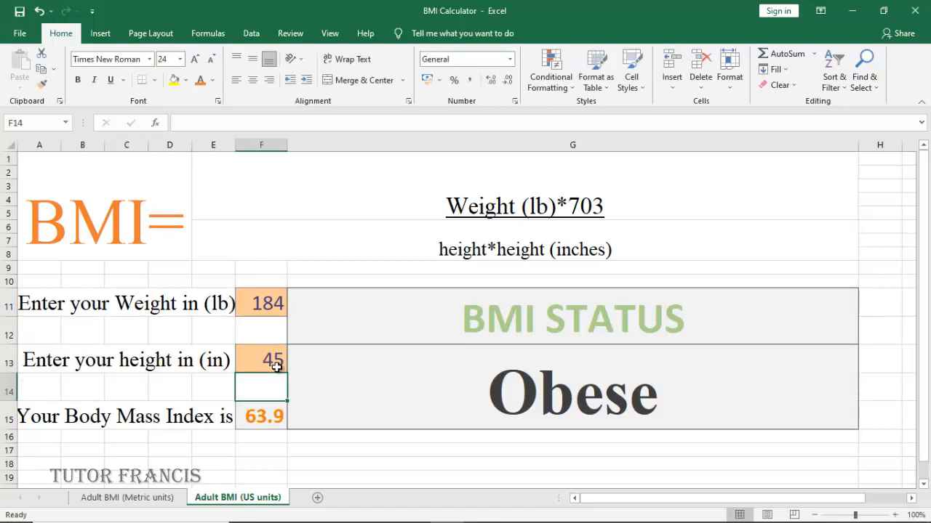
- Set the height in cell F13 to 58 inches
double_click(276, 367)
key(BackSpace)
key(BackSpace)
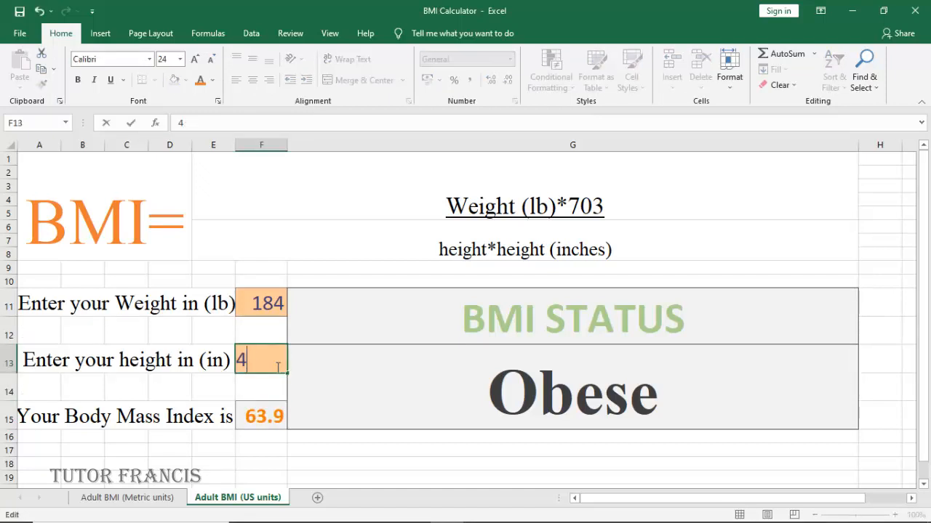
text(58)
key(Return)
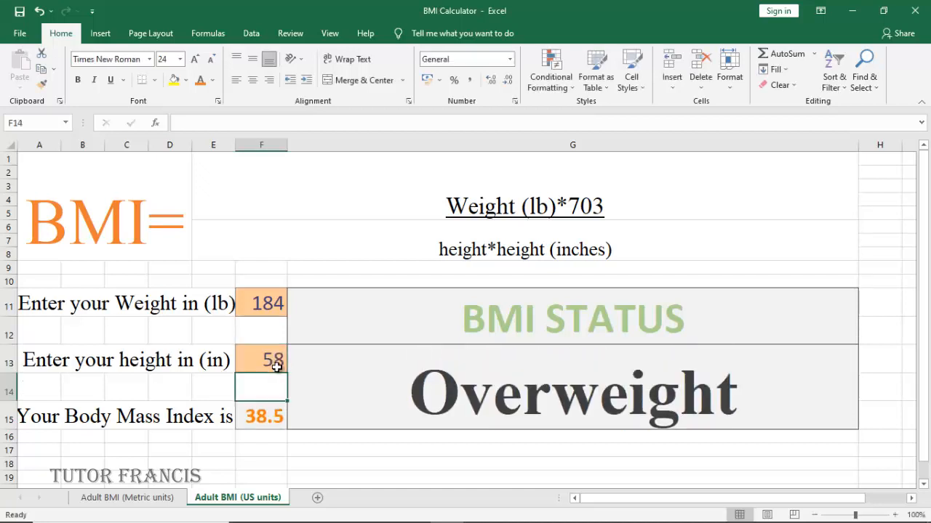
- Set the height in cell F13 to 69 inches
double_click(277, 367)
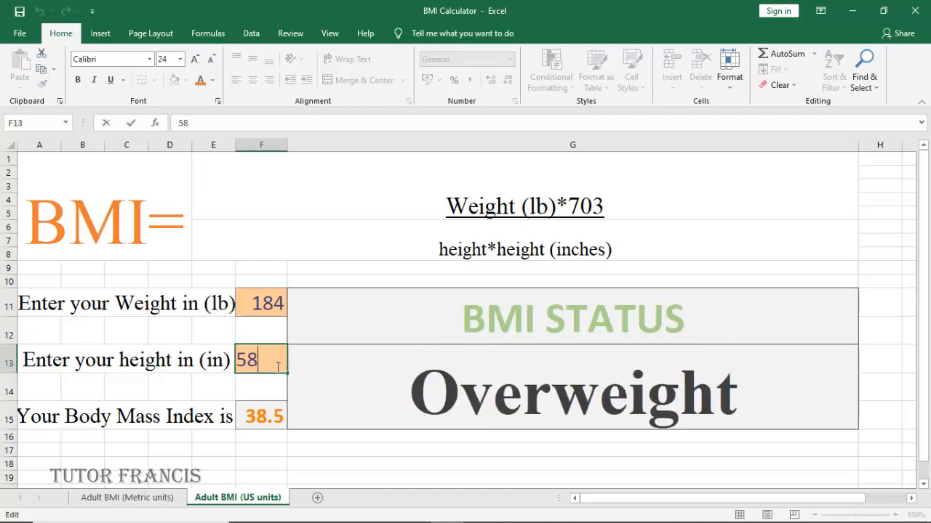
key(BackSpace)
key(BackSpace)
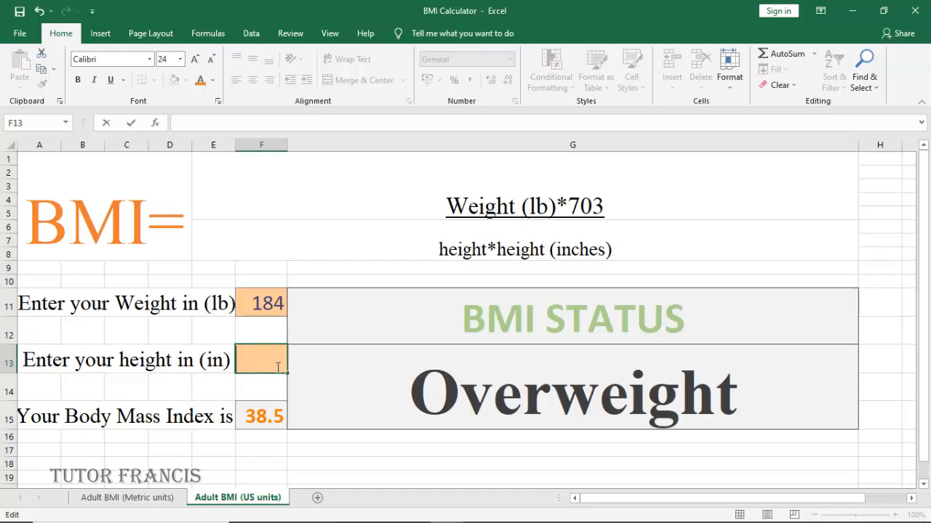
text(69)
key(Return)
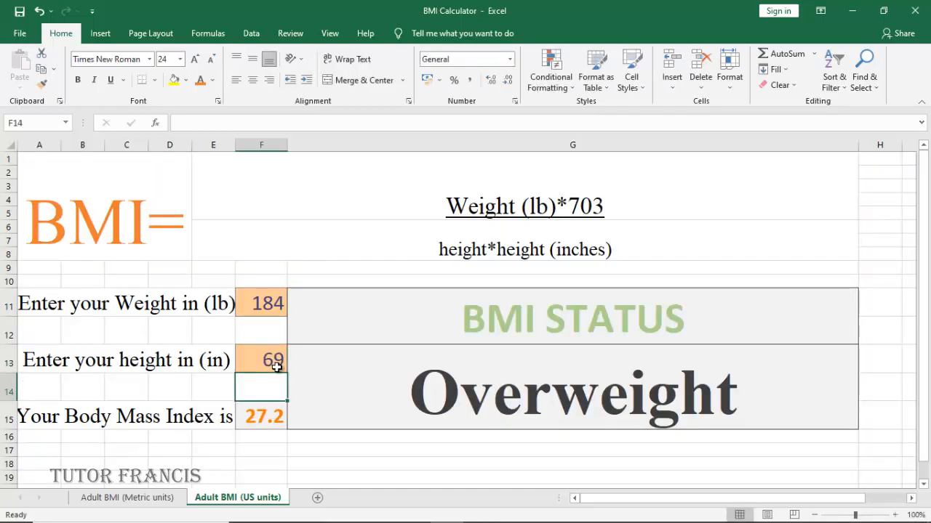
- Set the height in cell F13 to 75 inches
double_click(271, 359)
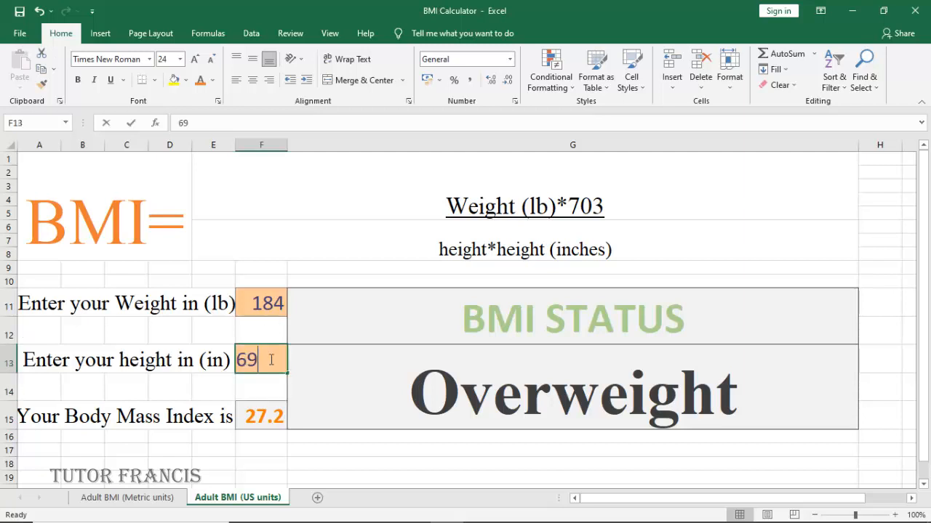
key(BackSpace)
key(BackSpace)
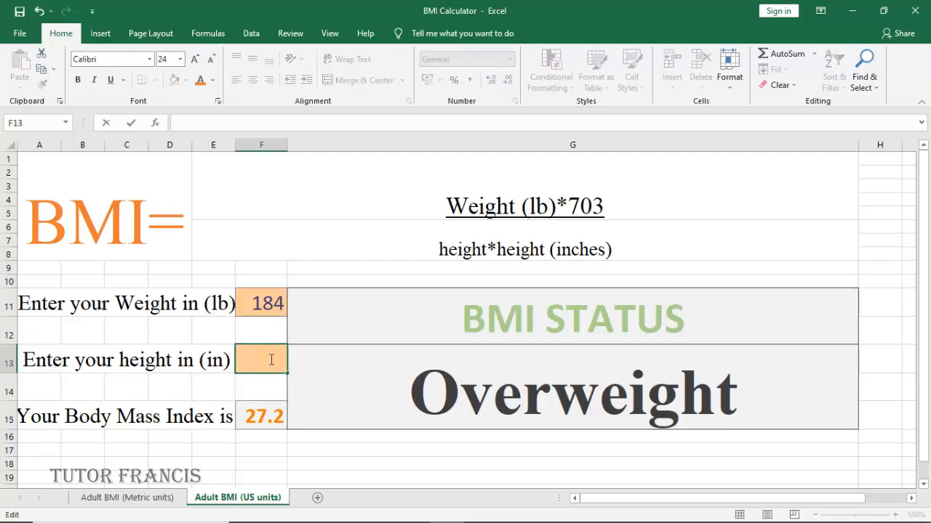
text(75)
key(Return)
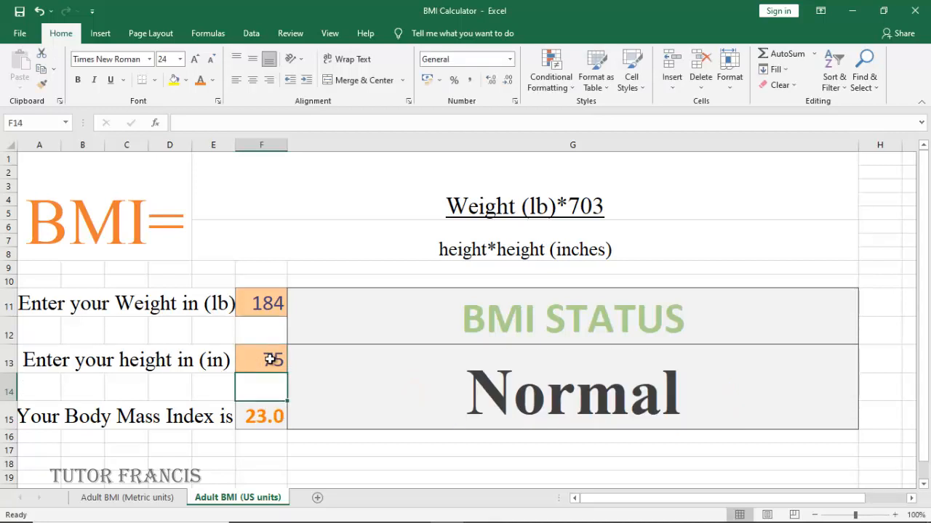
- Examine the US-unit body mass index formula in cell F15 and the cells it references, leaving it as is
double_click(269, 422)
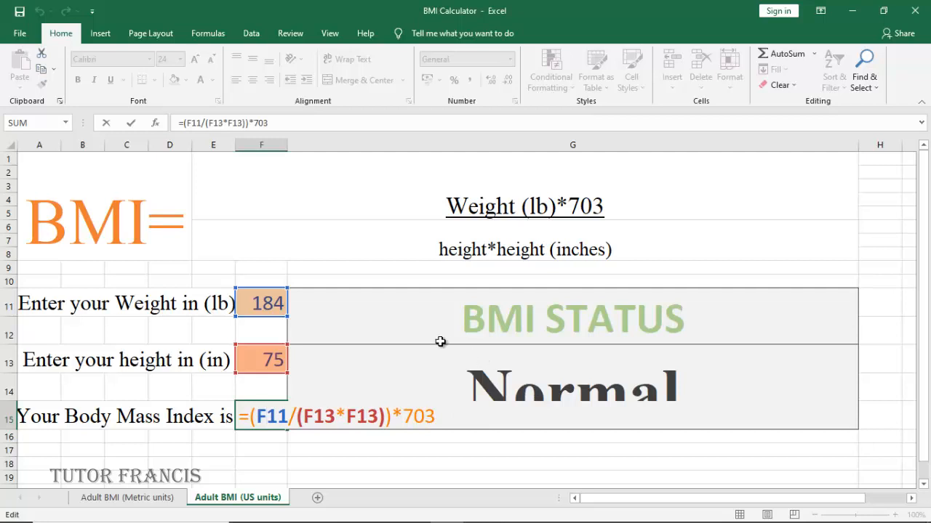
key(ctrl+Return)
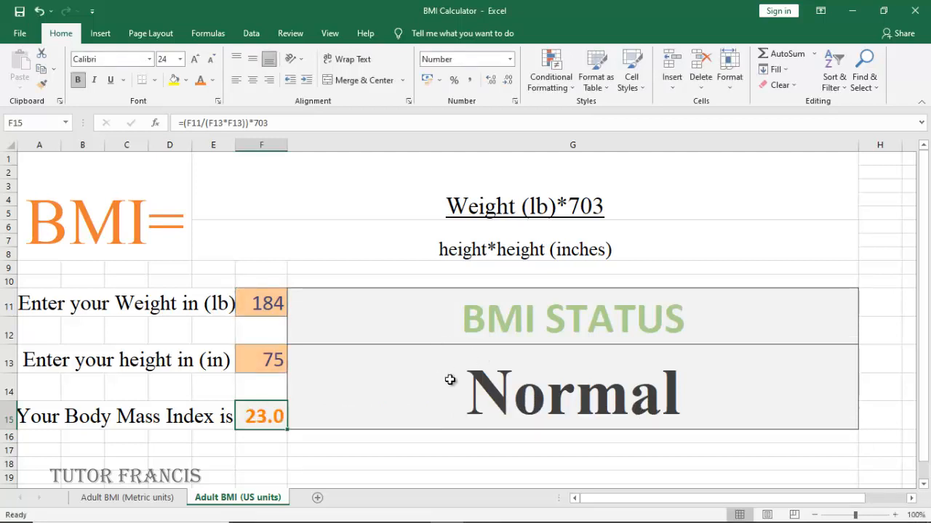
- Examine the nested IF formula for the BMI status in merged cell G13 from its end back to its start, leaving it as is
double_click(449, 380)
key(Left)
key(Left)
key(Left)
key(Left)
key(Left)
key(Left)
key(Left)
key(Left)
key(Left)
key(Left)
key(Left)
key(Left)
key(Left)
key(Left)
key(Left)
key(Left)
key(Left)
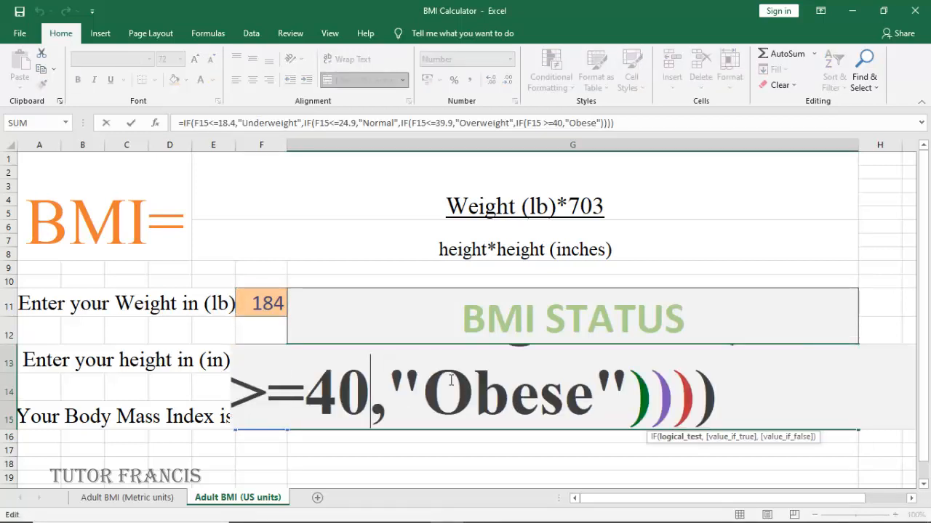
key(Left)
key(Left)
key(Left)
key(Left)
key(Left)
key(Left)
key(Left)
key(Left)
key(Left)
key(Left)
key(Left)
key(Left)
key(Left)
key(Left)
key(Left)
key(Left)
key(Left)
key(Left)
key(Left)
key(Left)
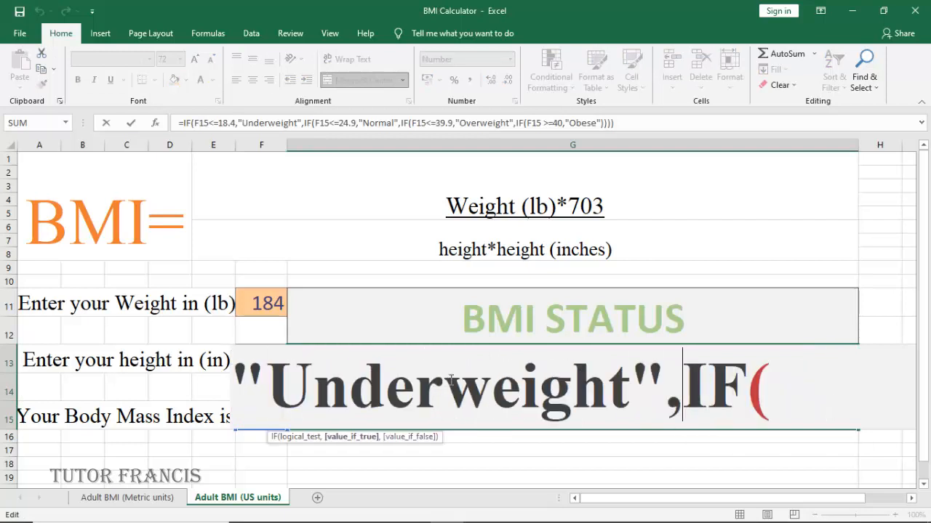
key(Left)
key(Left)
key(Left)
key(Left)
key(Left)
key(Left)
key(Left)
key(Left)
key(Left)
key(Left)
key(Left)
key(Left)
key(Left)
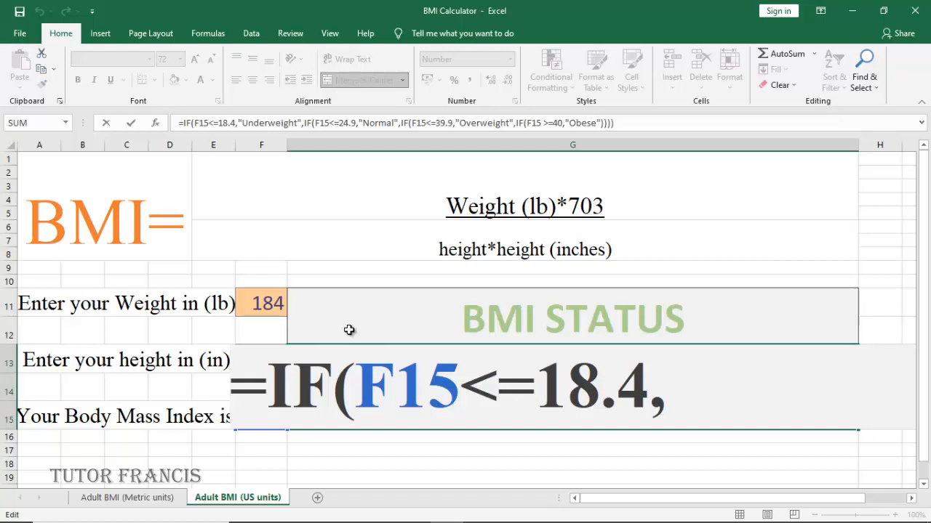
key(Escape)
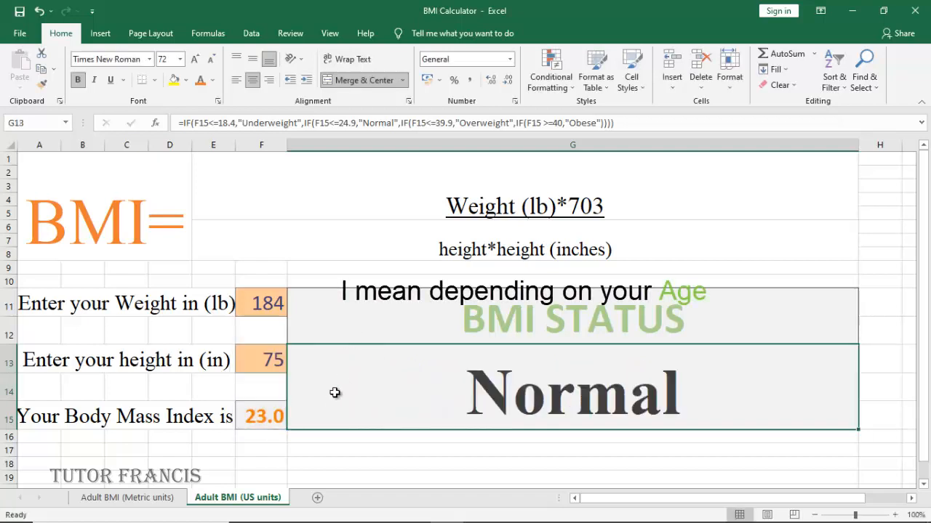